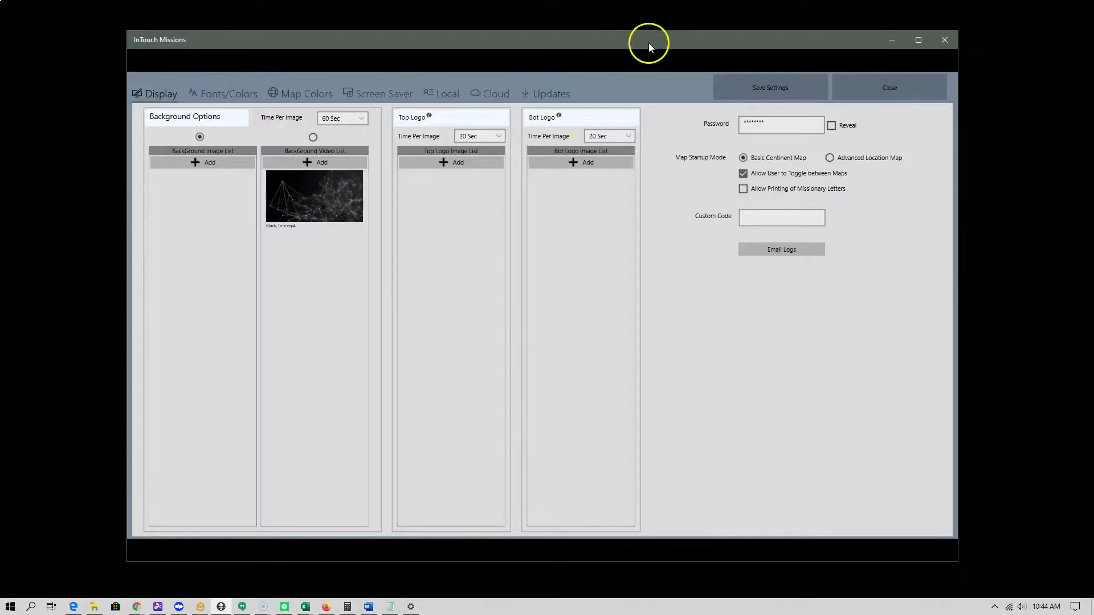
# Step: Maximize the InTouch Missions window showing the Display settings
pyautogui.click(919, 40)
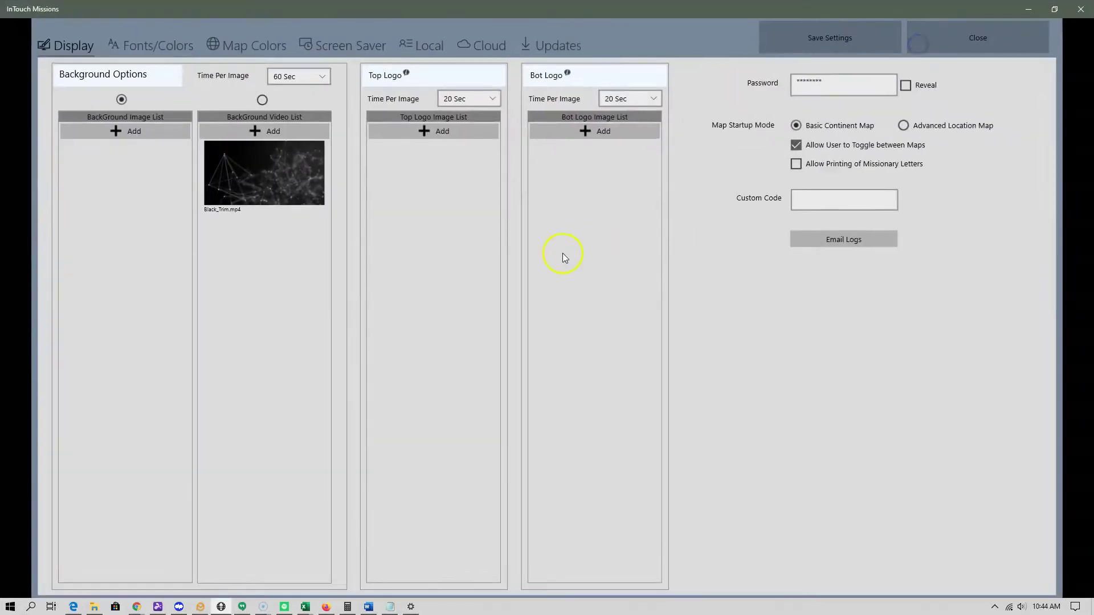